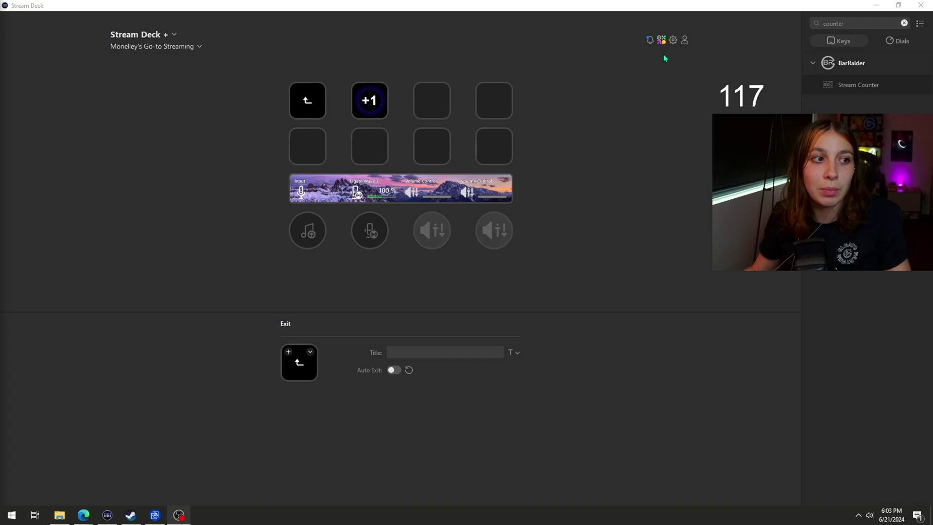
Launch the Elgato Marketplace in the browser from the Stream Deck toolbar icon.
left_click(662, 44)
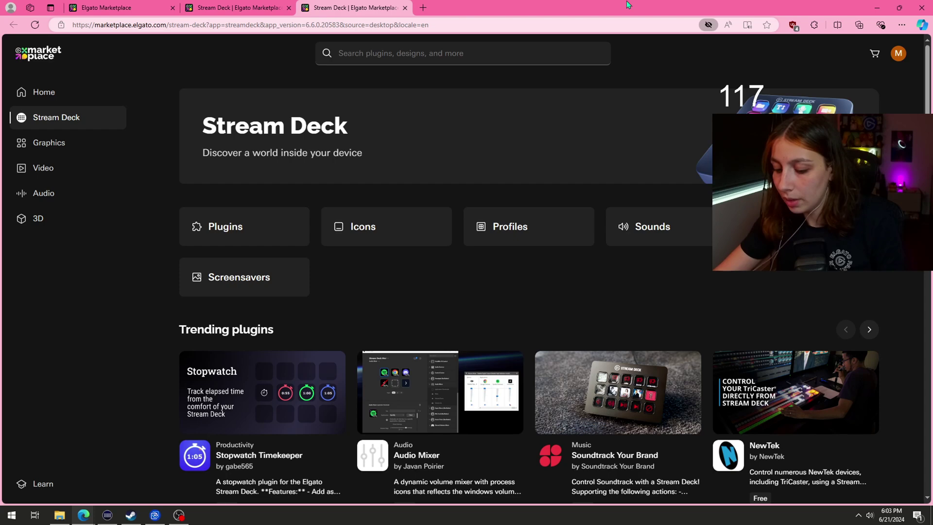
Search the marketplace for 'counter' and send BarRaider's Stream Counter plugin to Stream Deck.
key("F11")
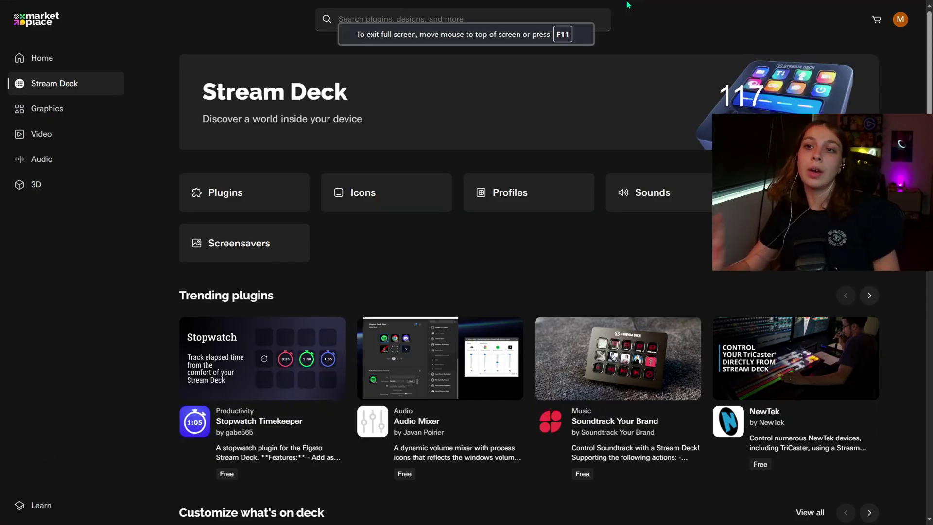
left_click(509, 19)
type("c")
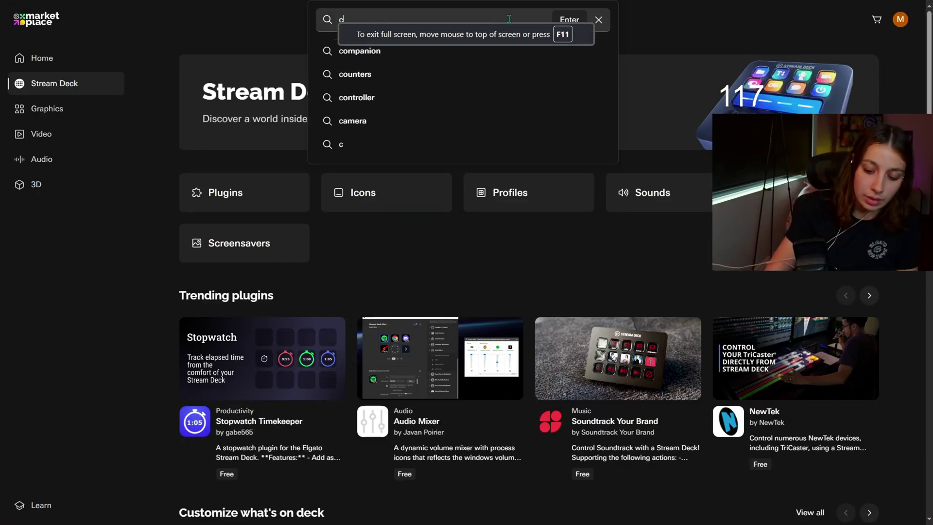
type("ounter")
key("Return")
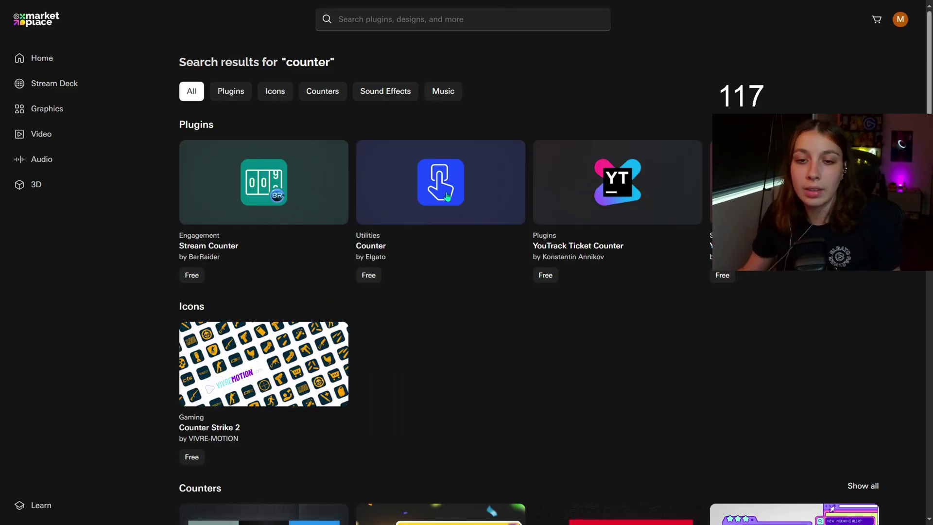
left_click(260, 194)
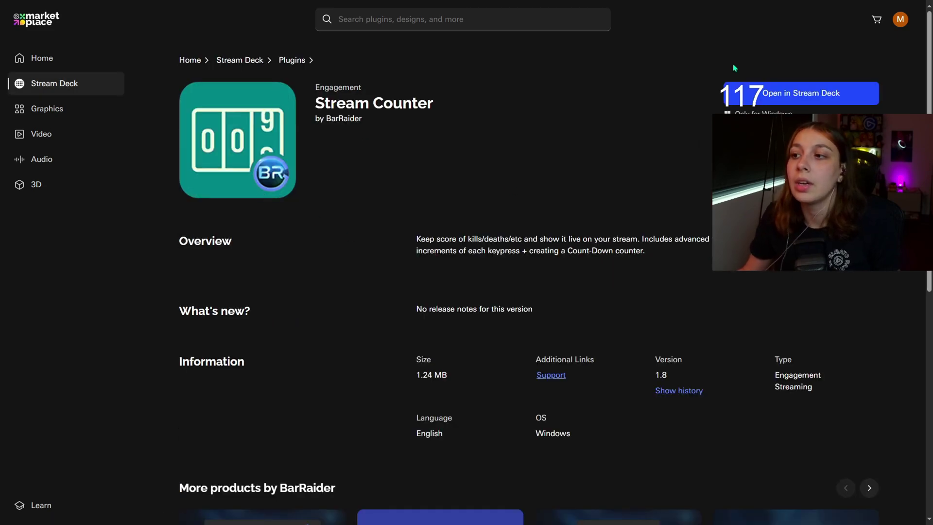
left_click(763, 97)
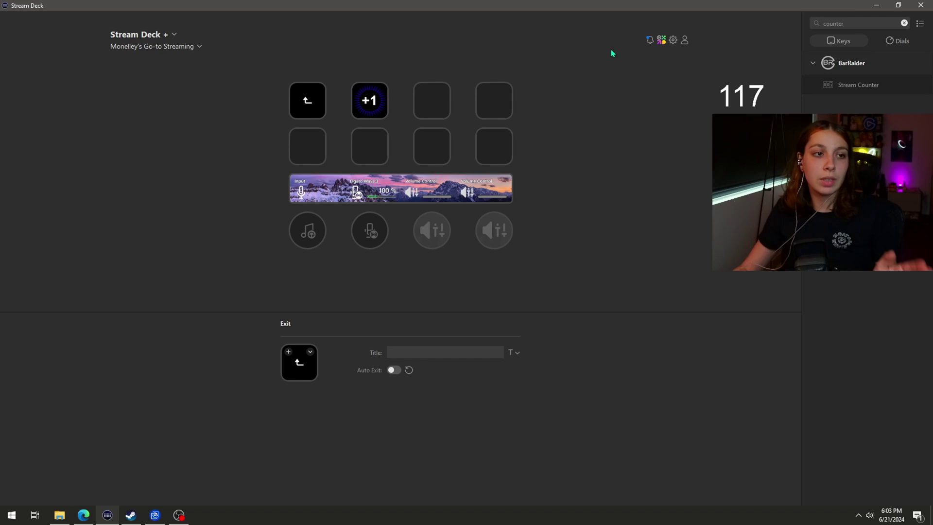
Filter actions by 'Bar' and drag Stream Counter onto the third top-row key.
left_click(903, 24)
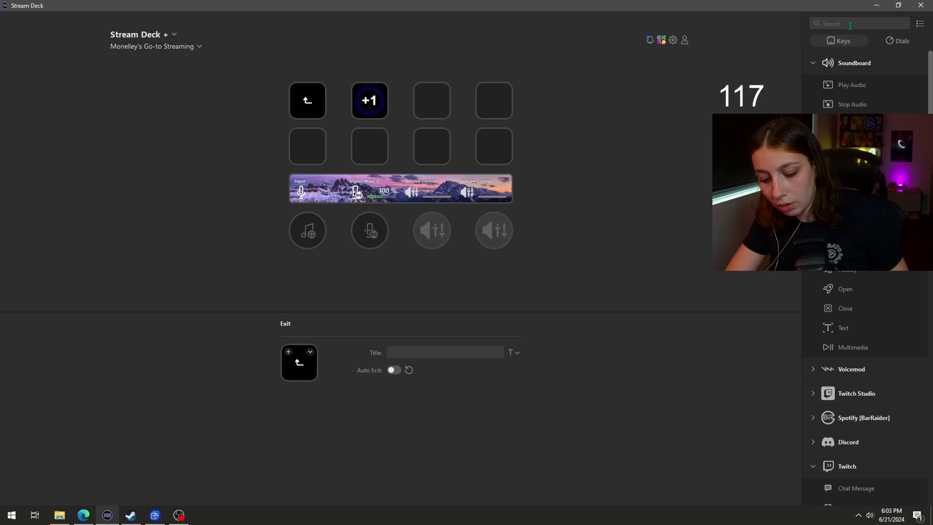
type("Bar Raide")
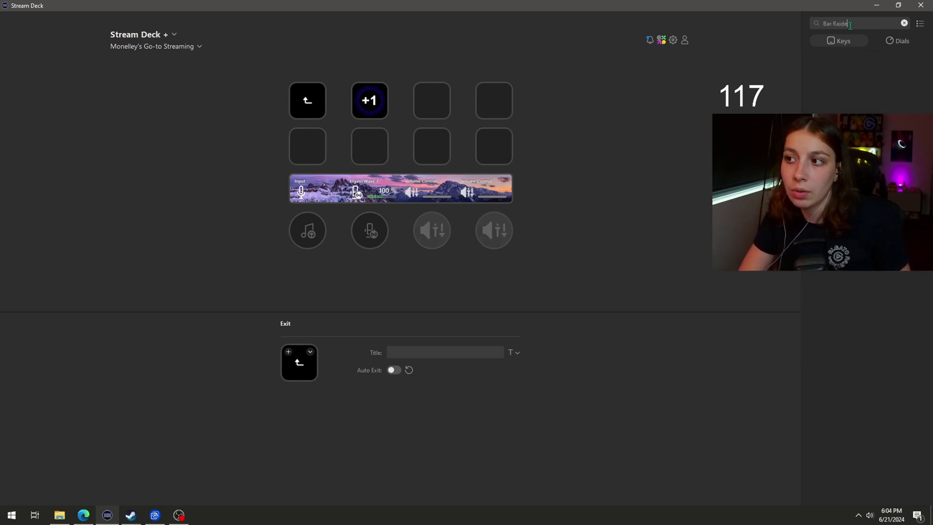
key("BackSpace")
key("BackSpace")
key("BackSpace")
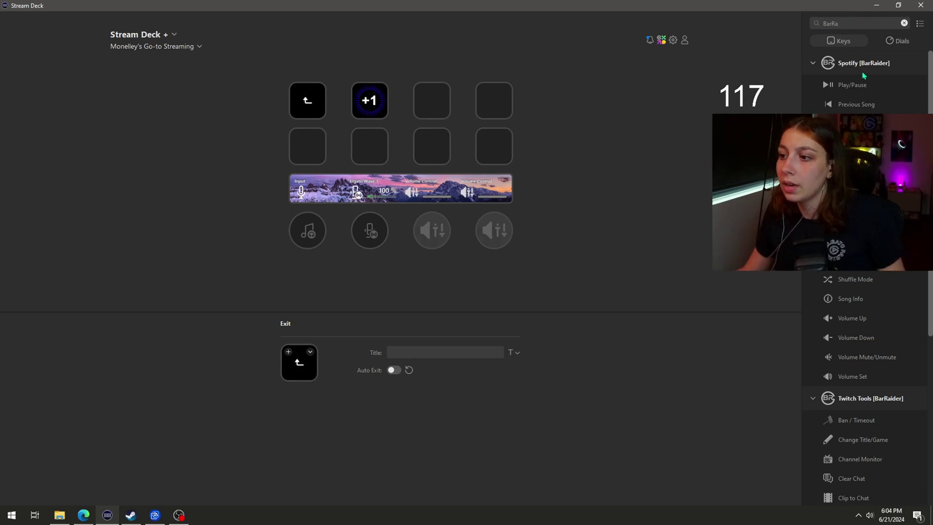
scroll(840, 330, "down", 5)
scroll(865, 291, "down", 1)
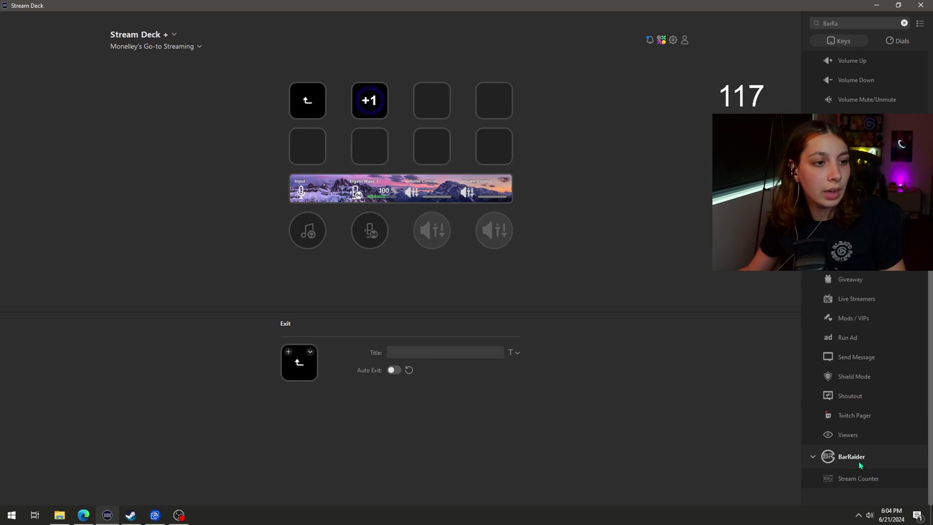
left_click(826, 219)
left_click(821, 64)
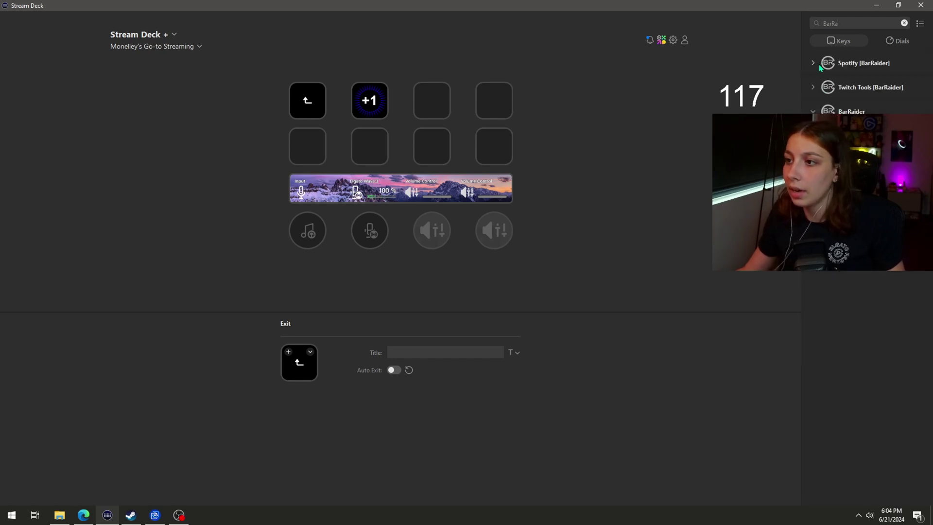
left_click(813, 87)
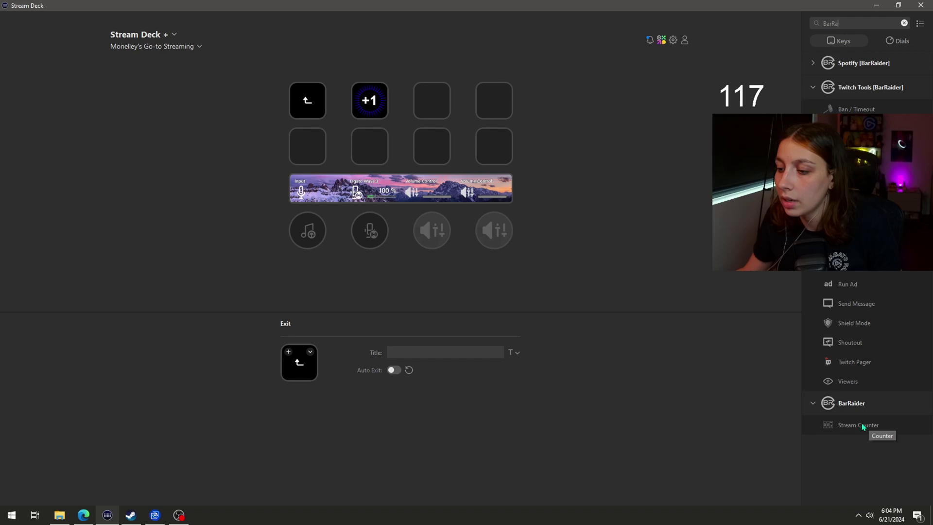
left_click_drag(862, 426, 432, 100)
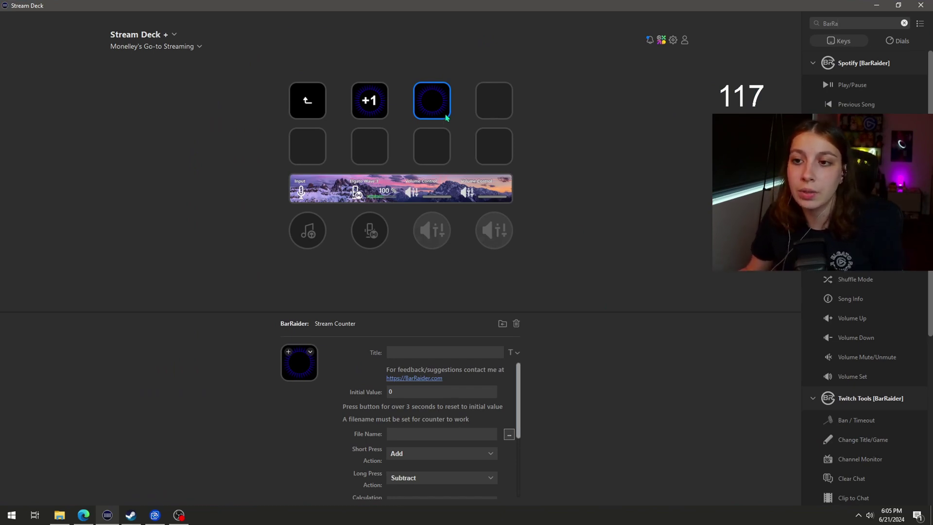
left_click(894, 6)
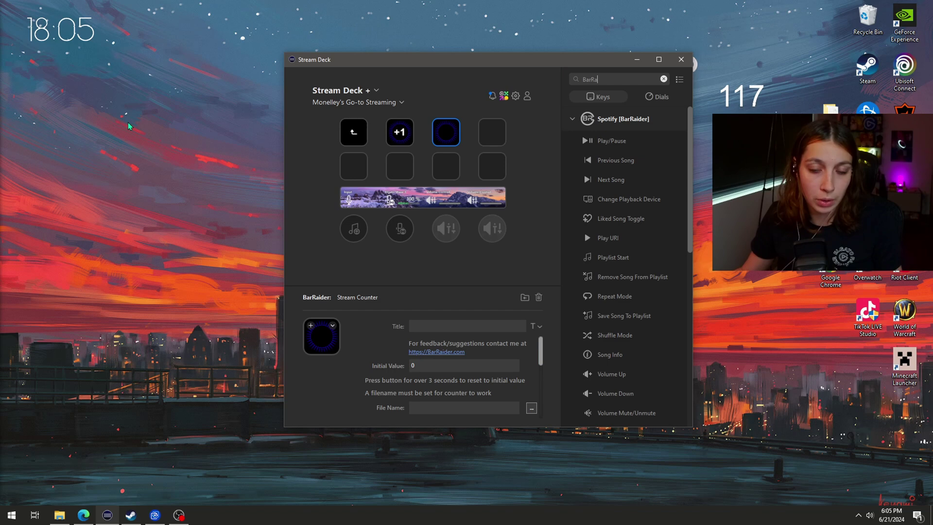
Create a desktop folder named COUNTER1 and open it in File Explorer.
right_click(140, 106)
mouse_move(162, 198)
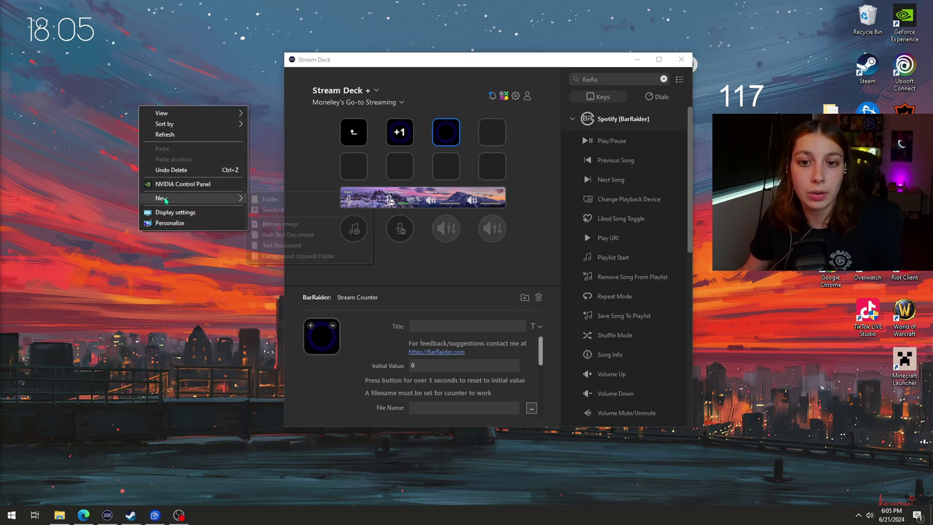
left_click(270, 199)
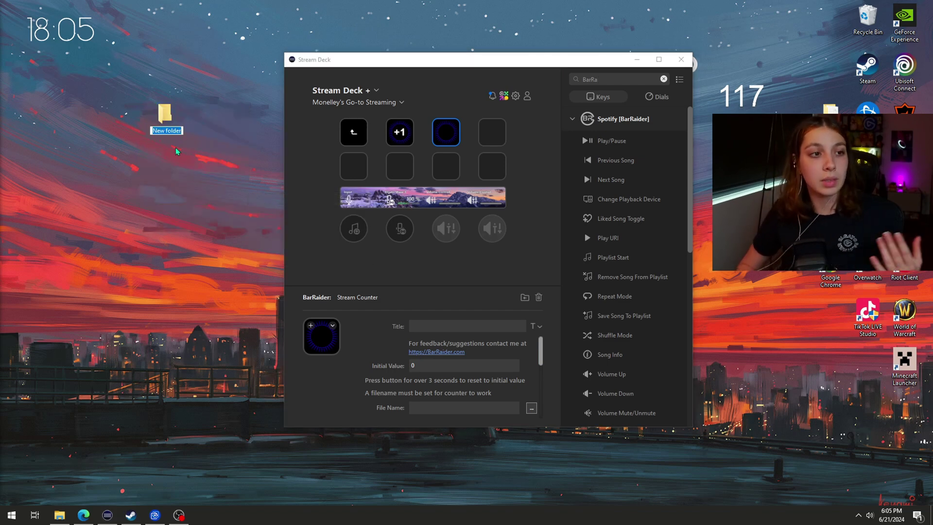
type("COUNTE")
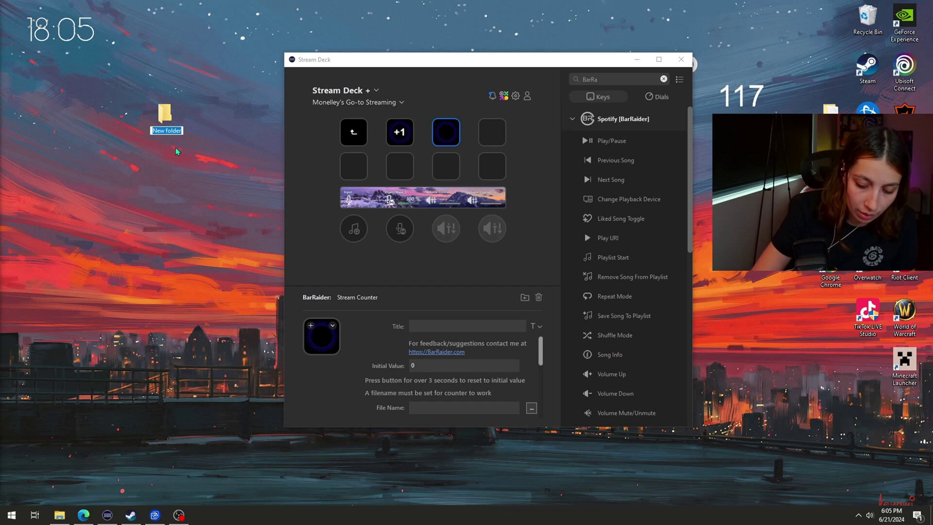
type("R1")
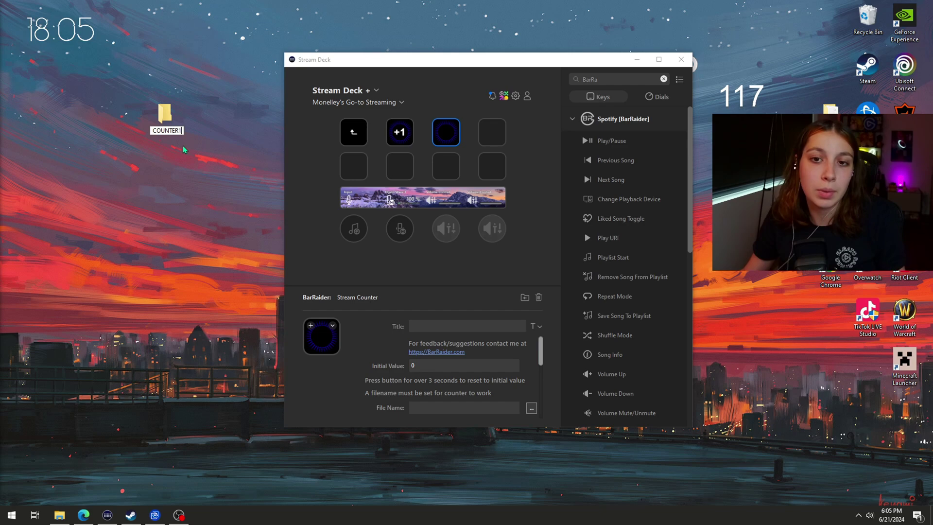
key("Return")
double_click(165, 114)
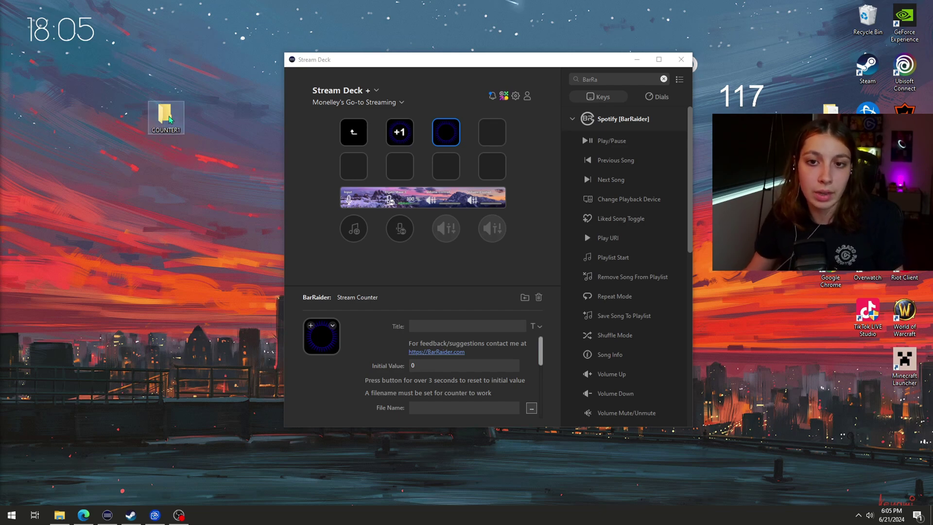
left_click_drag(343, 143, 281, 69)
Create a new text document in the COUNTER1 folder named COUNTER1.txt.
right_click(361, 238)
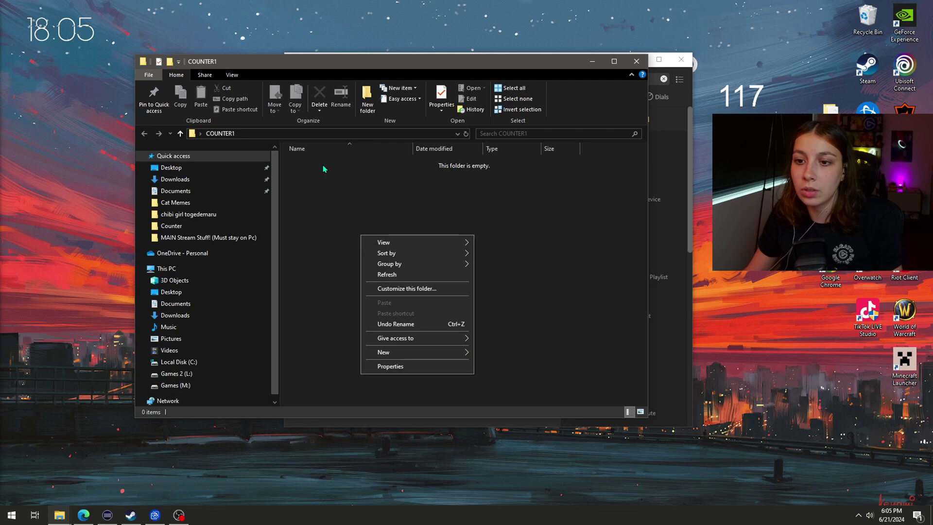
mouse_move(414, 352)
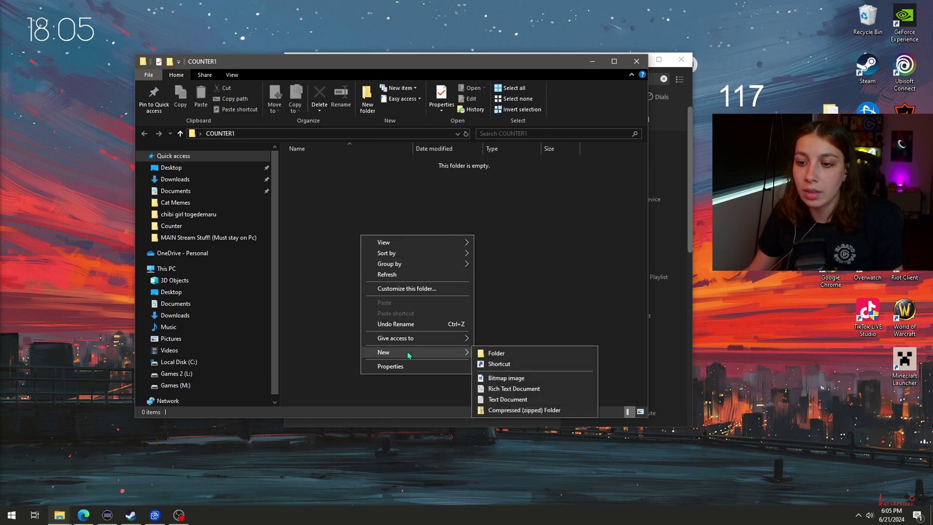
left_click(534, 400)
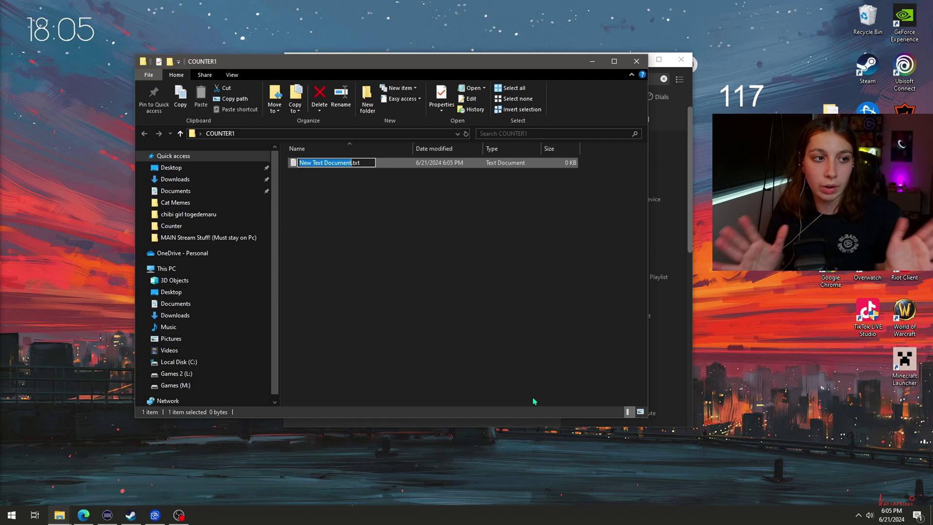
type("COU")
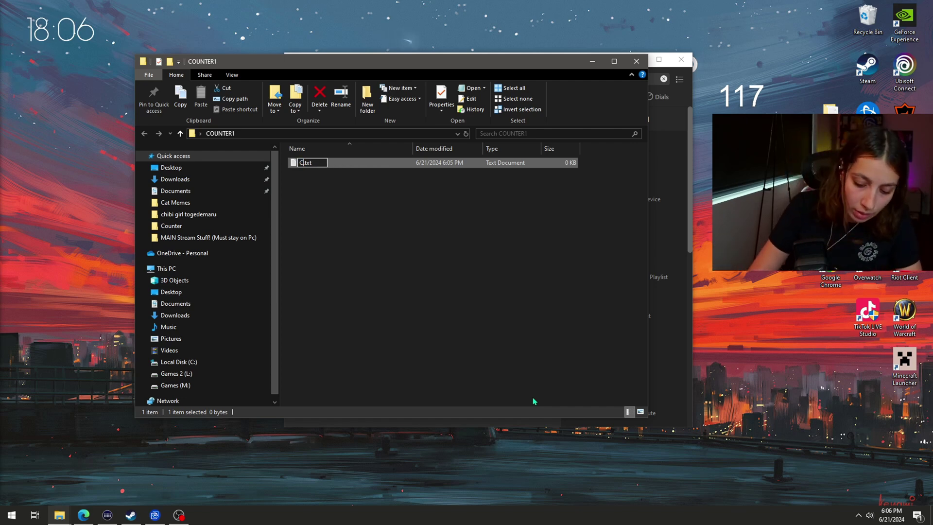
type("NTER1")
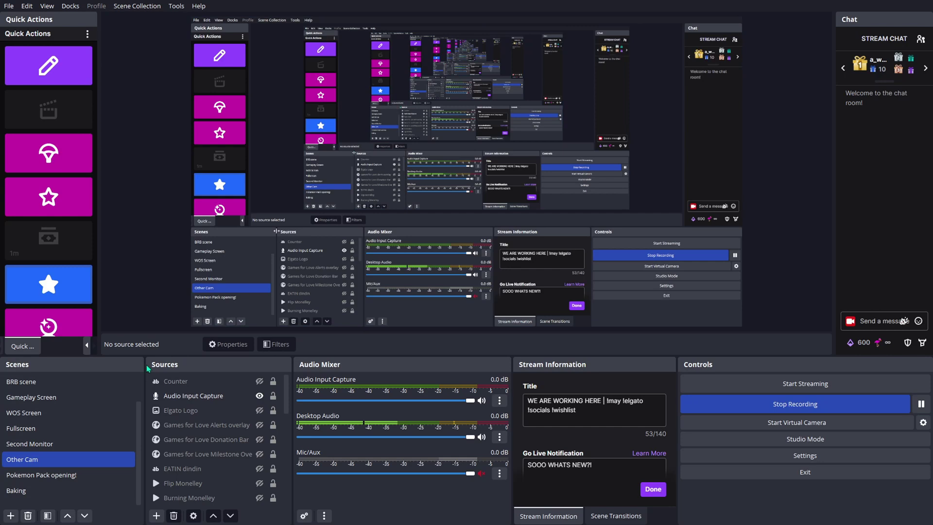
Add a Text (GDI+) source to the scene and name it COUNTER1.
left_click(156, 515)
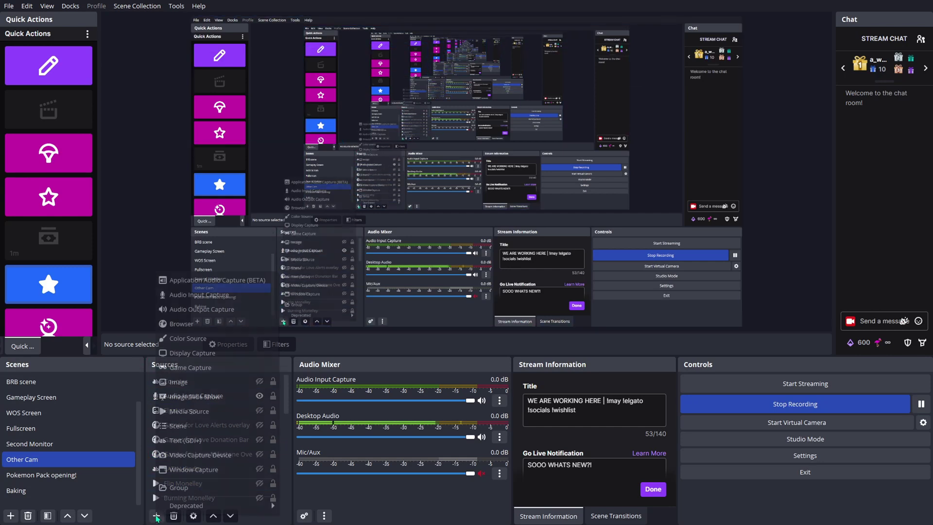
left_click(191, 442)
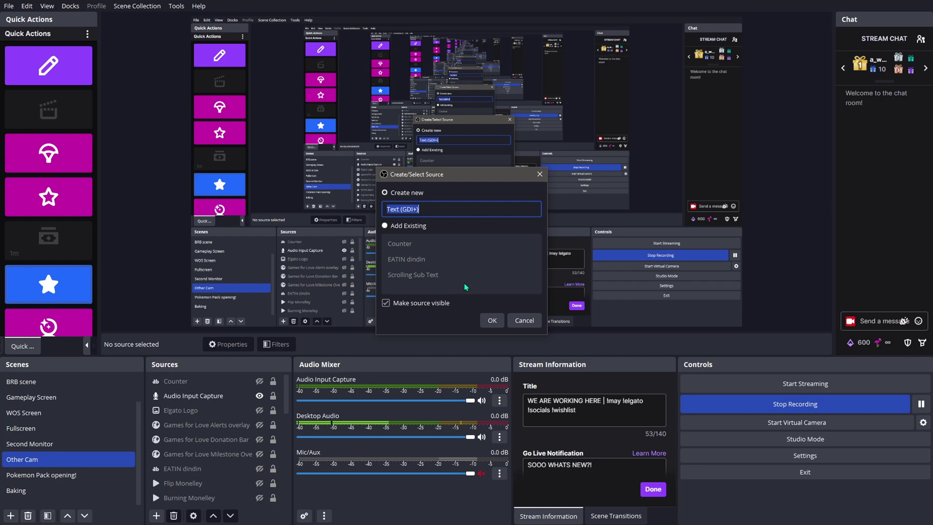
type("COUNTER")
type("1")
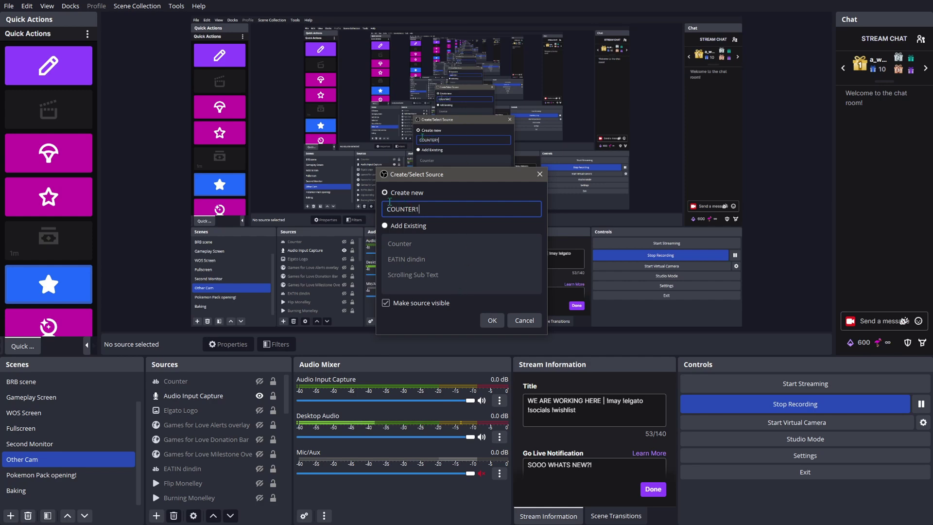
Set COUNTER1 to read from Desktop\COUNTER1\COUNTER1.txt and drag the 0 text into place.
left_click(490, 324)
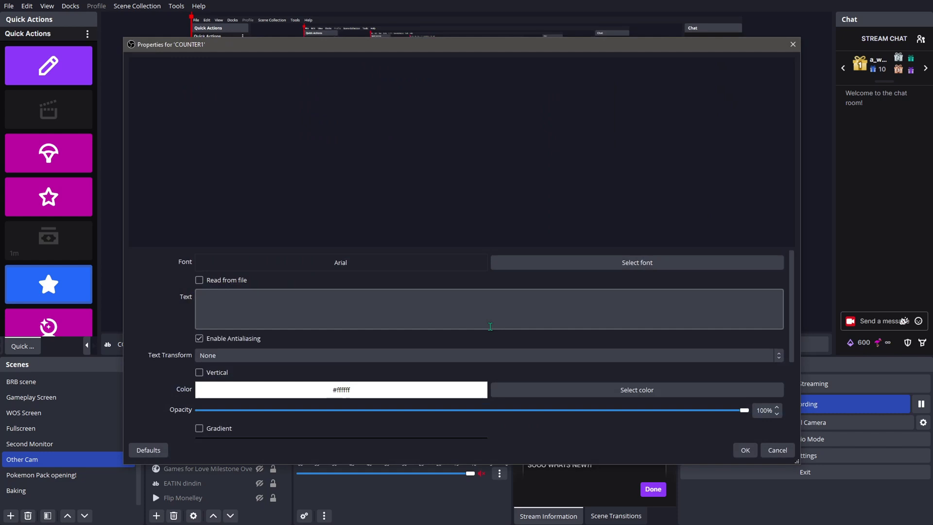
left_click(214, 284)
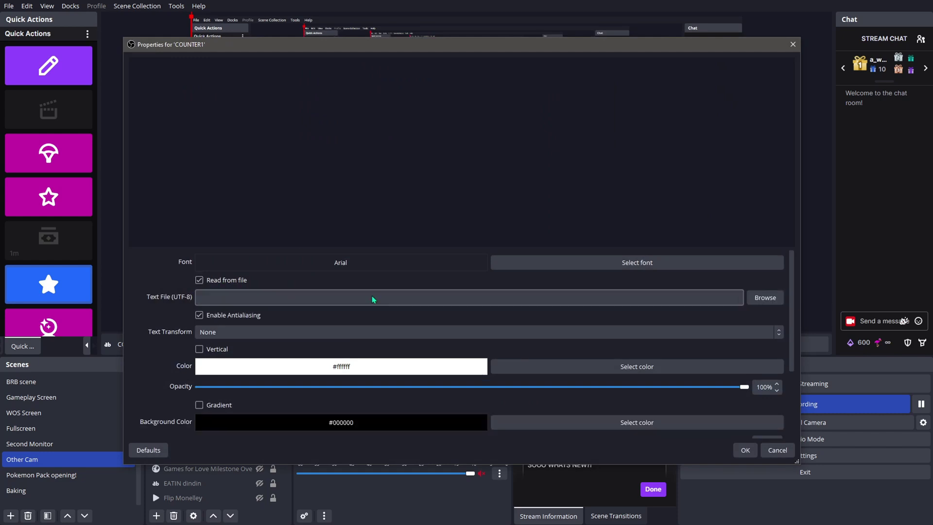
left_click(764, 298)
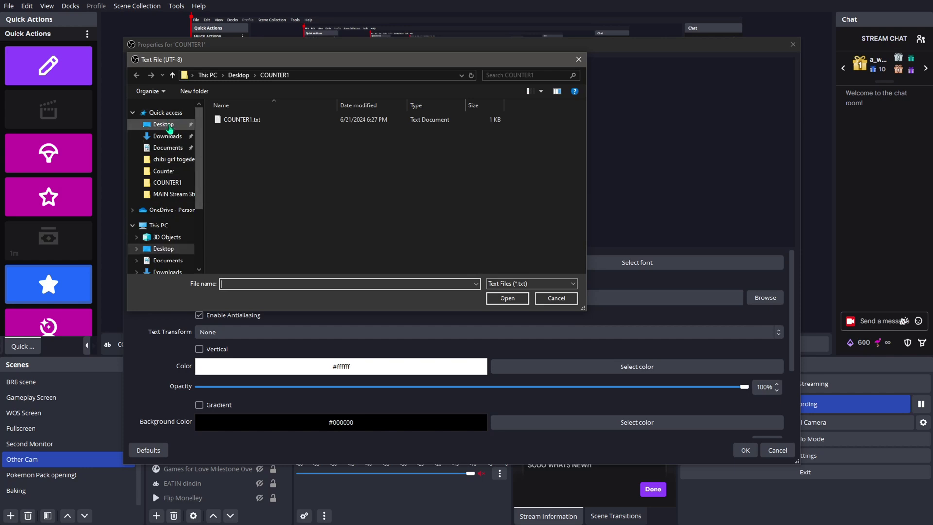
left_click(165, 125)
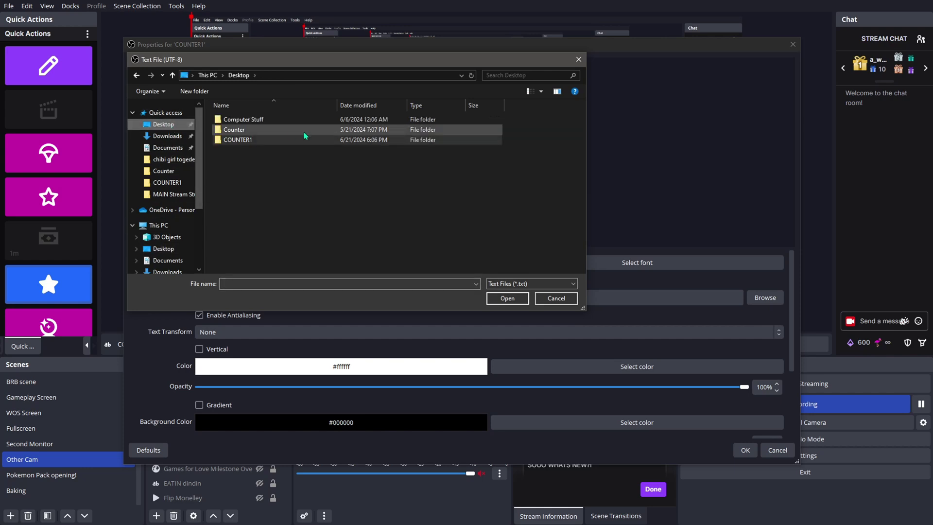
double_click(264, 141)
double_click(238, 119)
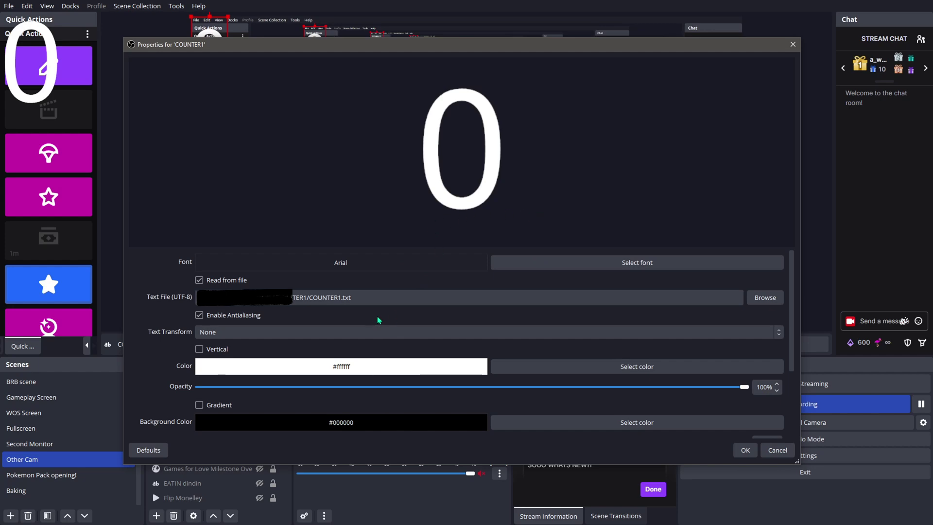
left_click(738, 452)
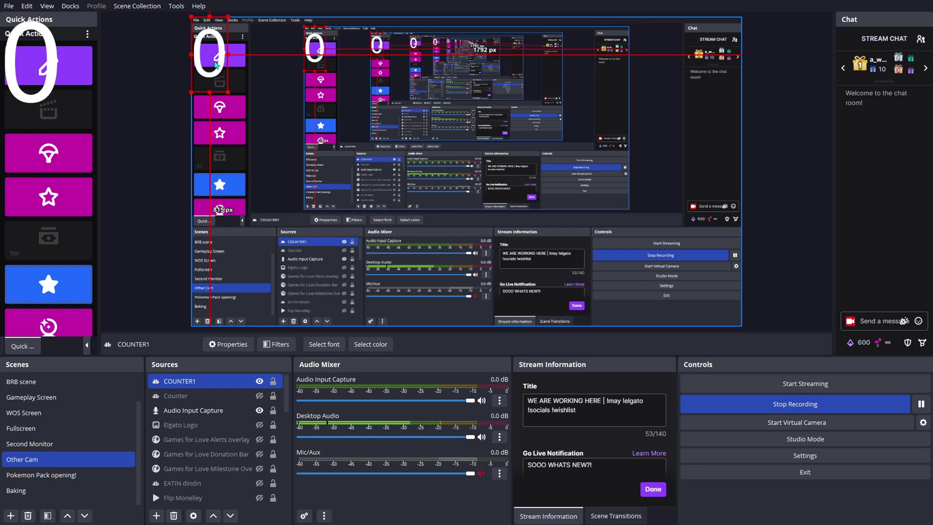
left_click_drag(217, 63, 280, 185)
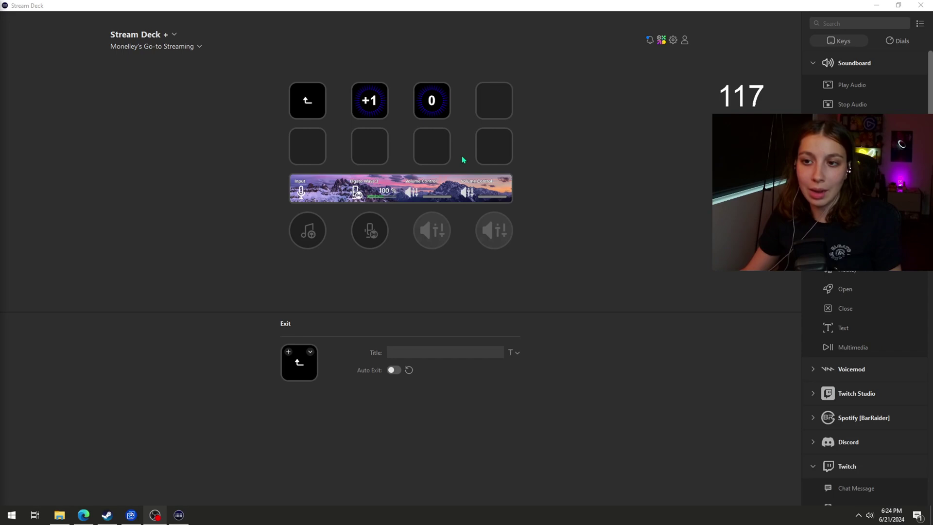
Title the Stream Counter key '+1' and check its initial value of 0.
left_click(432, 102)
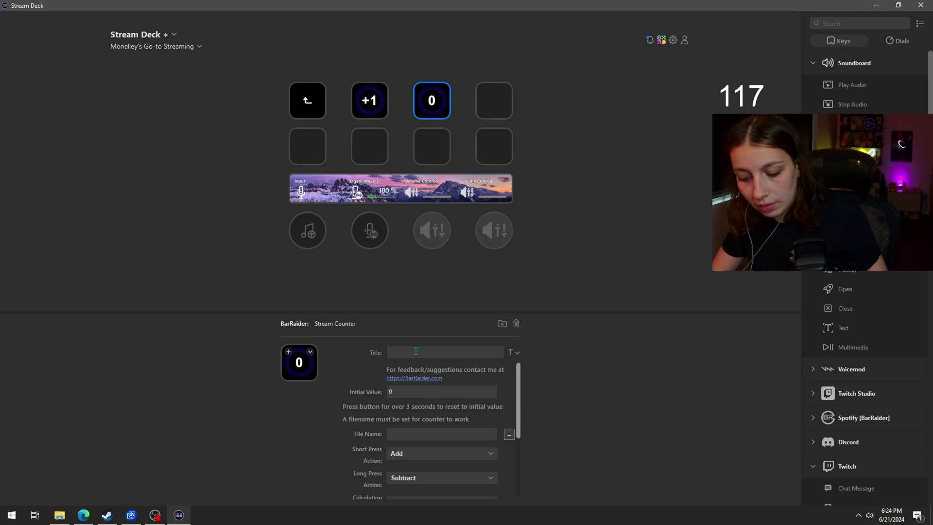
type("+1")
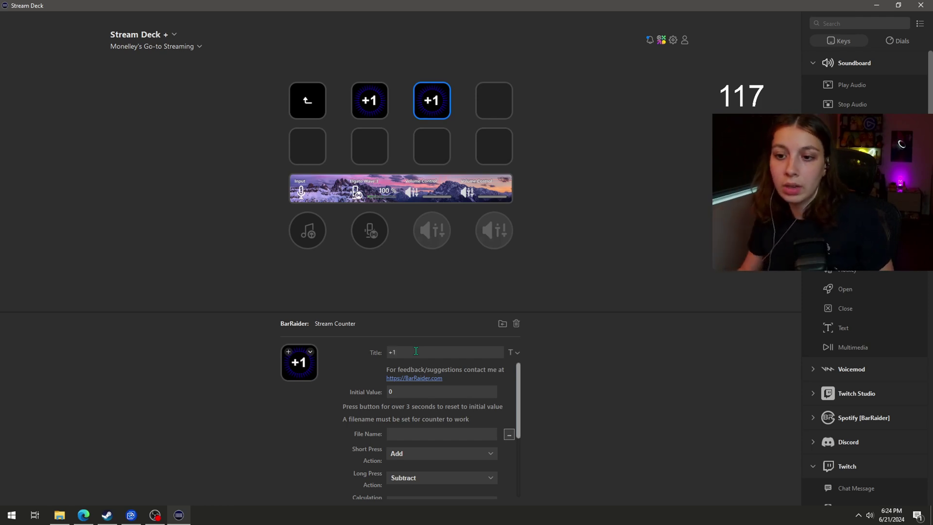
left_click(416, 351)
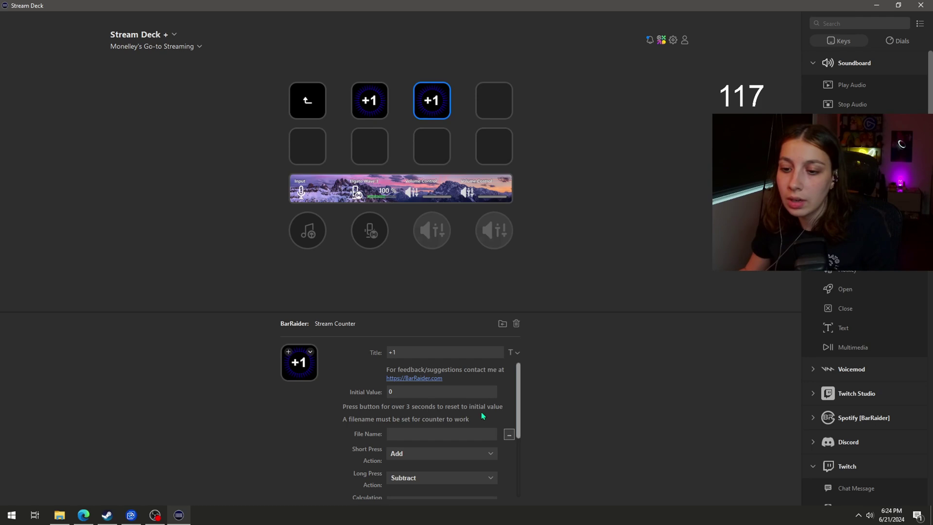
left_click(404, 392)
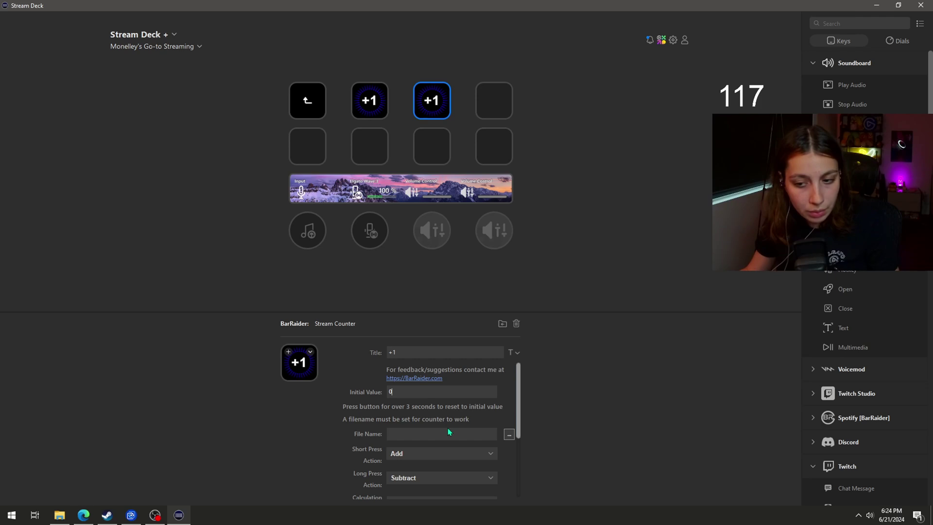
scroll(447, 428, "down", 1)
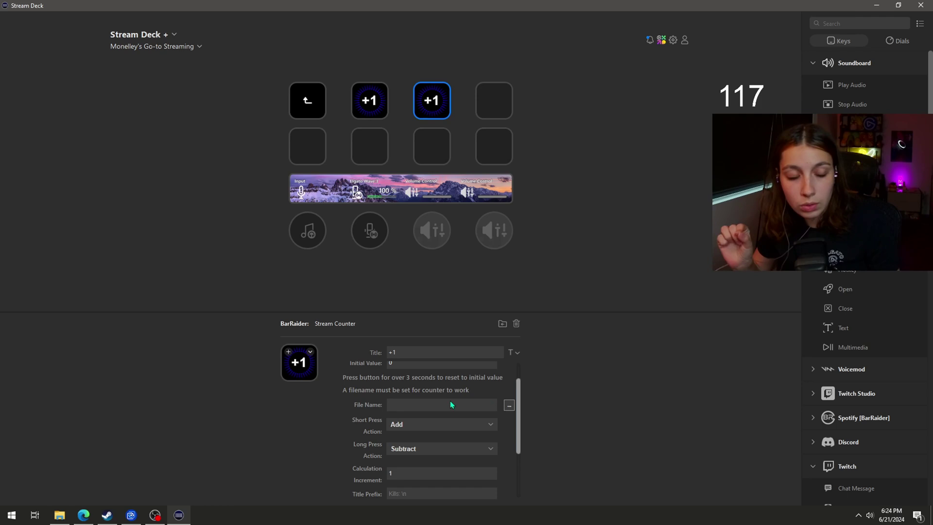
Scroll through the existing +1 counter key's settings, which start at 117.
scroll(414, 393, "down", 1)
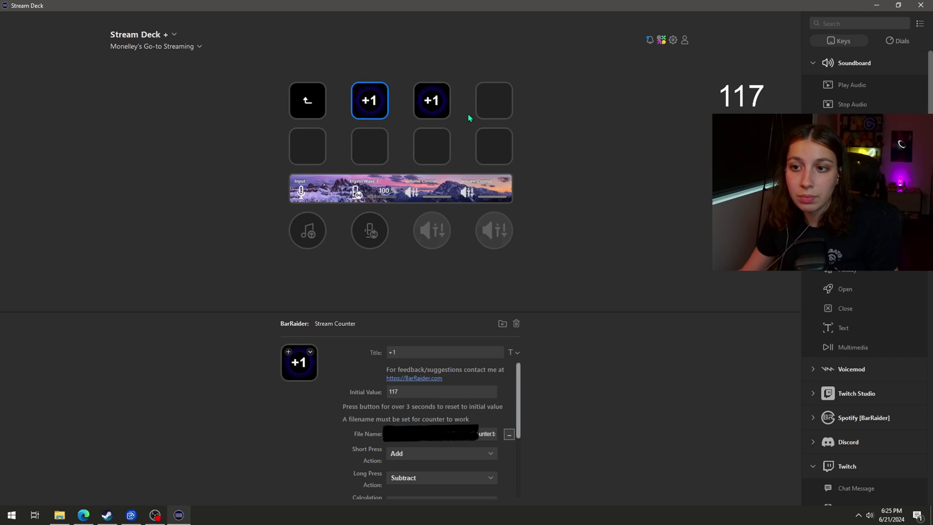
Set the new +1 key's file to Desktop\COUNTER1\COUNTER1.txt, confirming the overwrite.
left_click(440, 111)
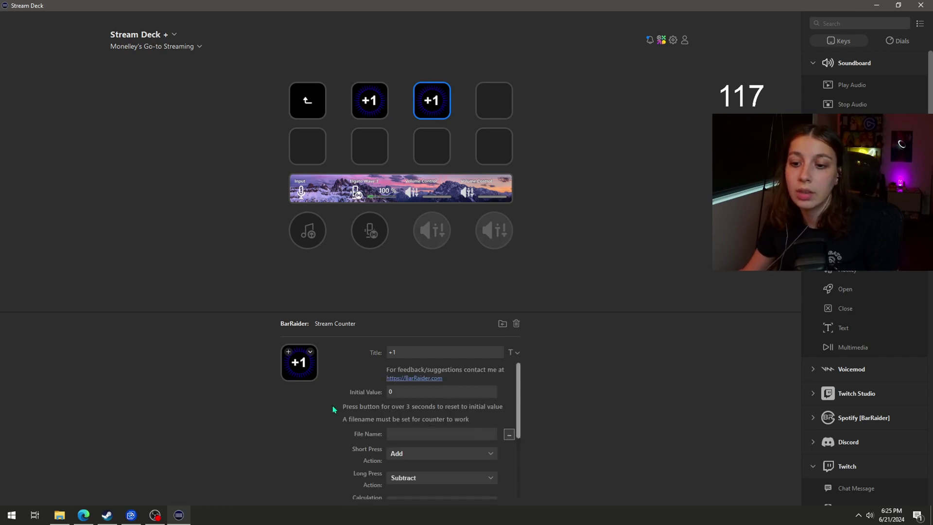
scroll(469, 430, "down", 1)
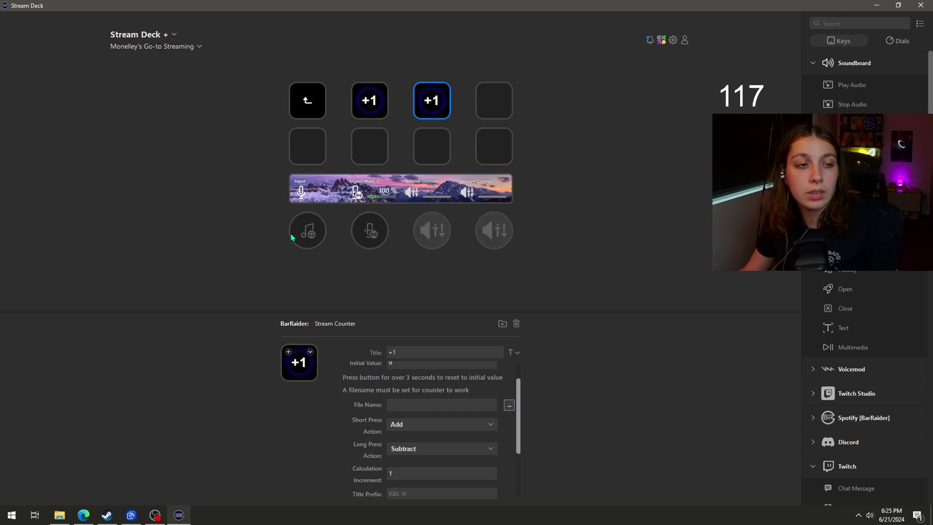
left_click(508, 405)
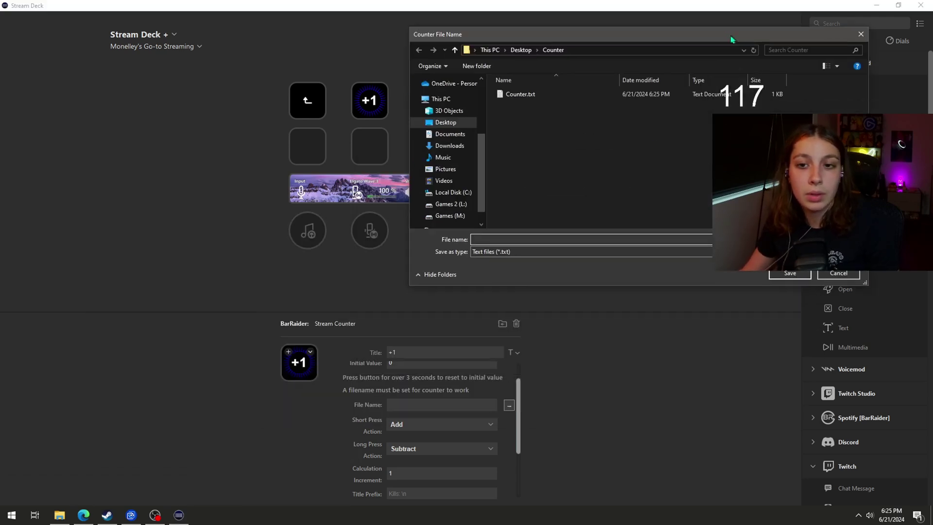
left_click_drag(728, 35, 547, 120)
scroll(262, 219, "up", 3)
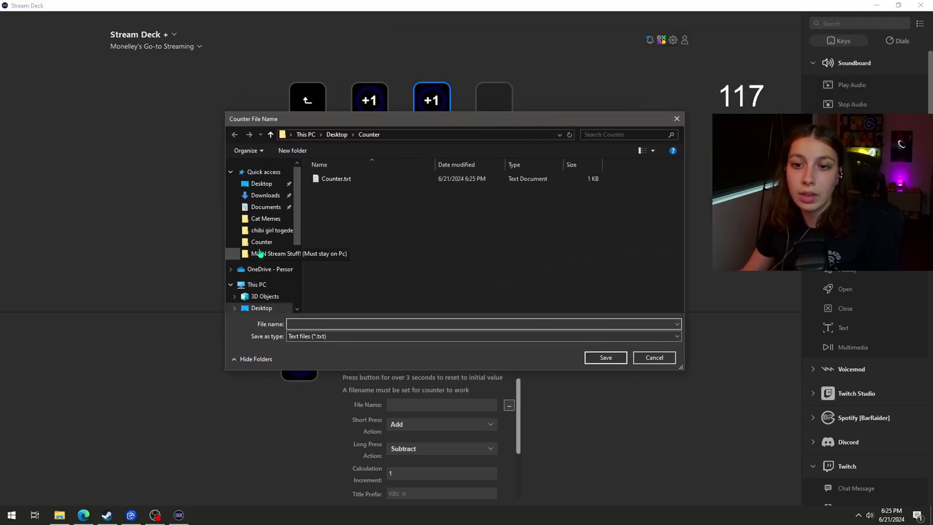
left_click(262, 183)
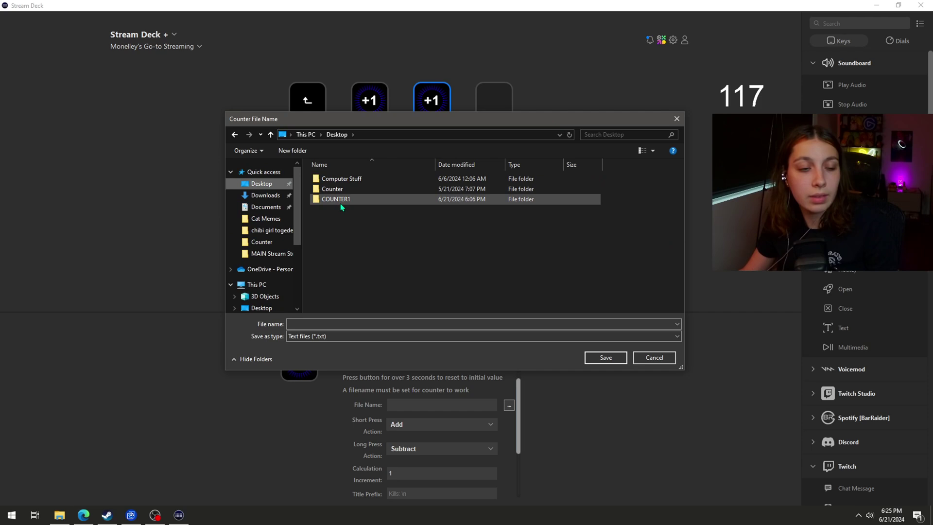
double_click(346, 200)
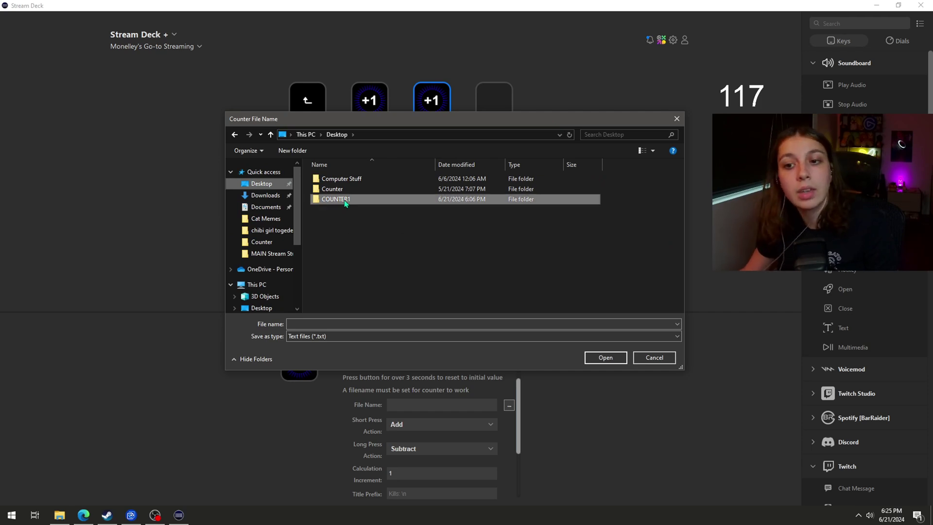
left_click(345, 181)
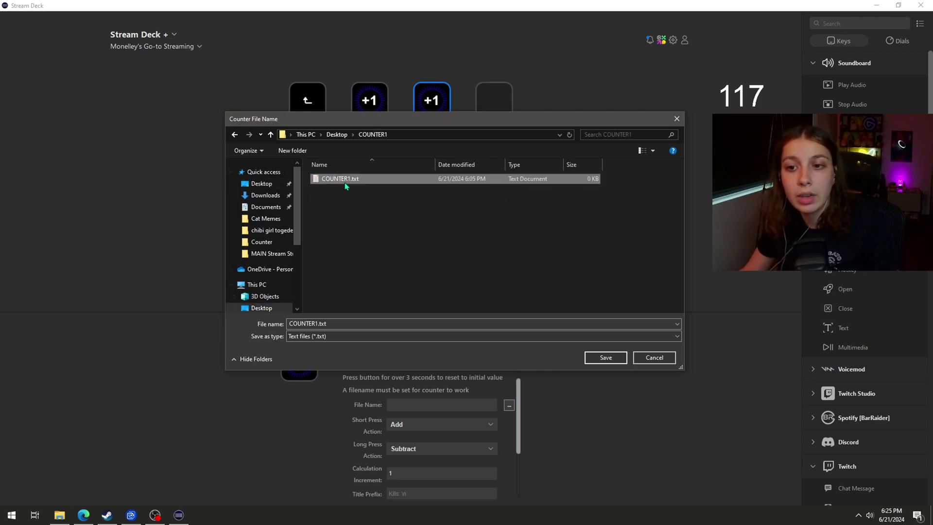
left_click(586, 358)
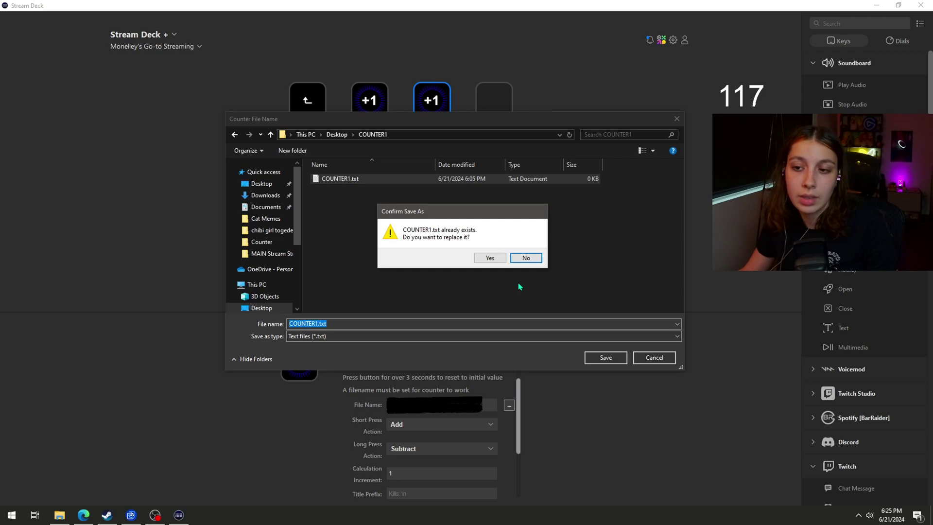
left_click(488, 258)
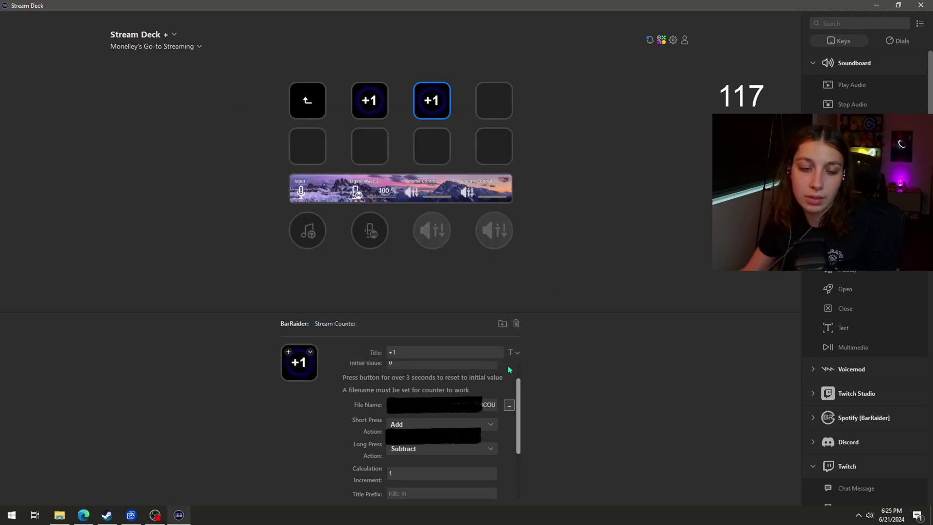